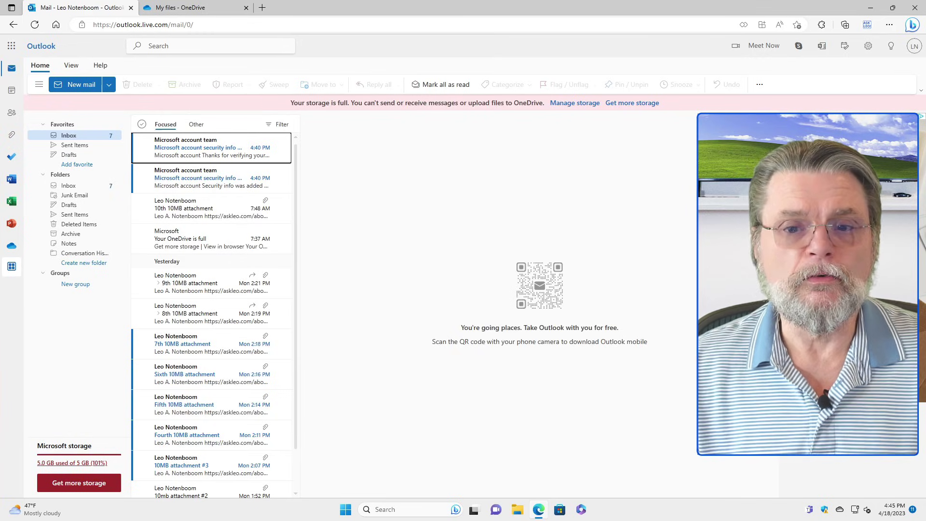
Scroll through the storage page showing 5.0 GB of 5 GB used (101%) across OneDrive and attachments.
scroll(212, 289, down, 1)
scroll(212, 309, up, 1)
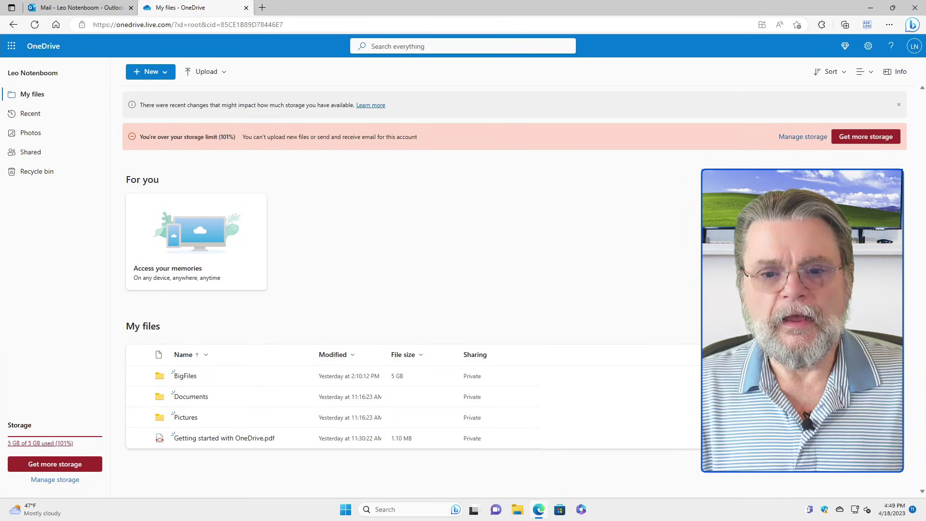
click(185, 376)
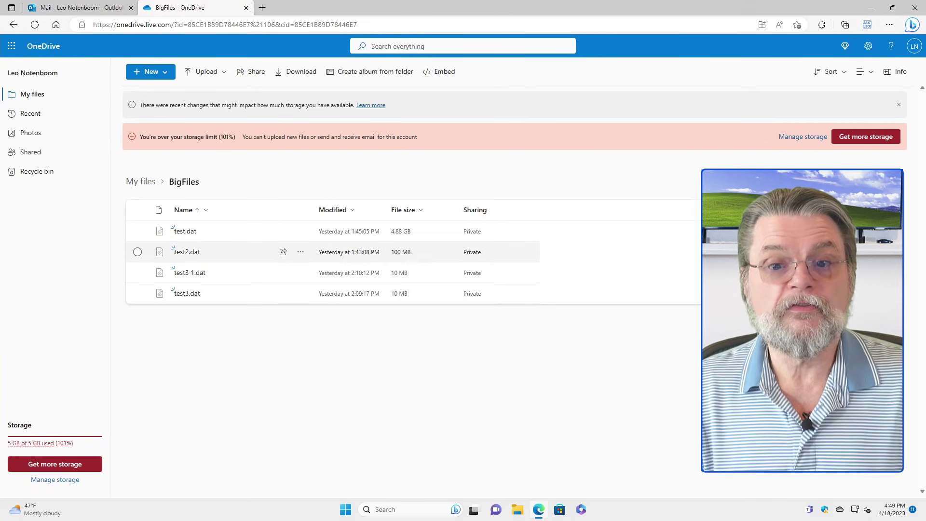